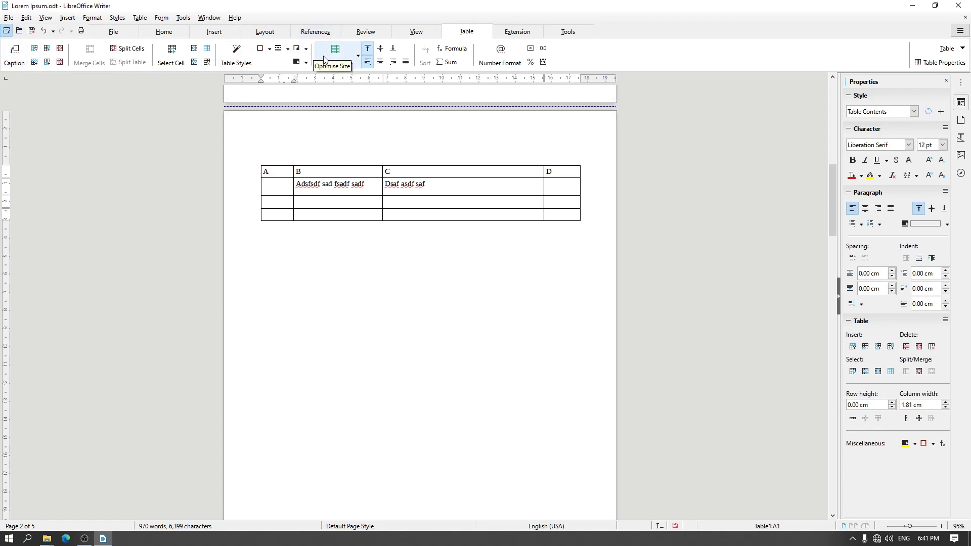
click(350, 64)
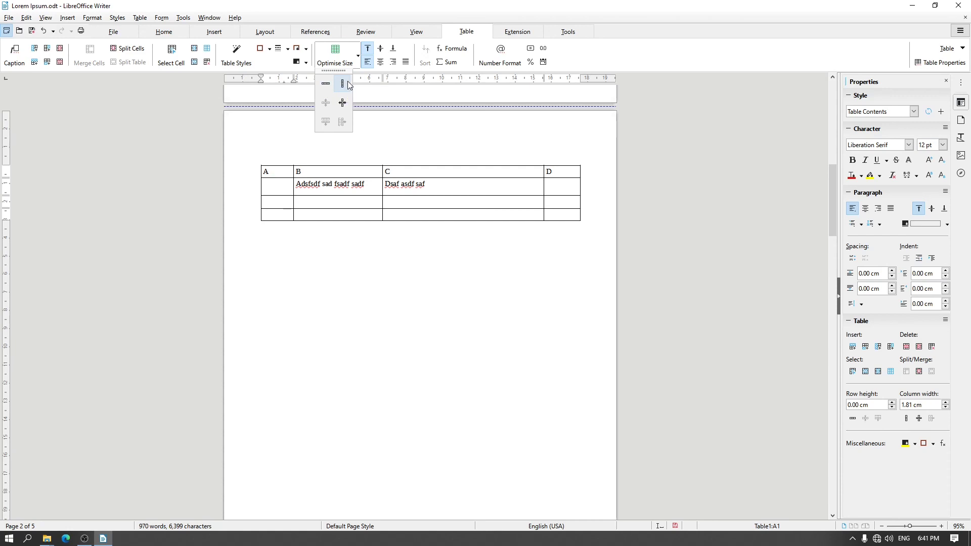
click(865, 398)
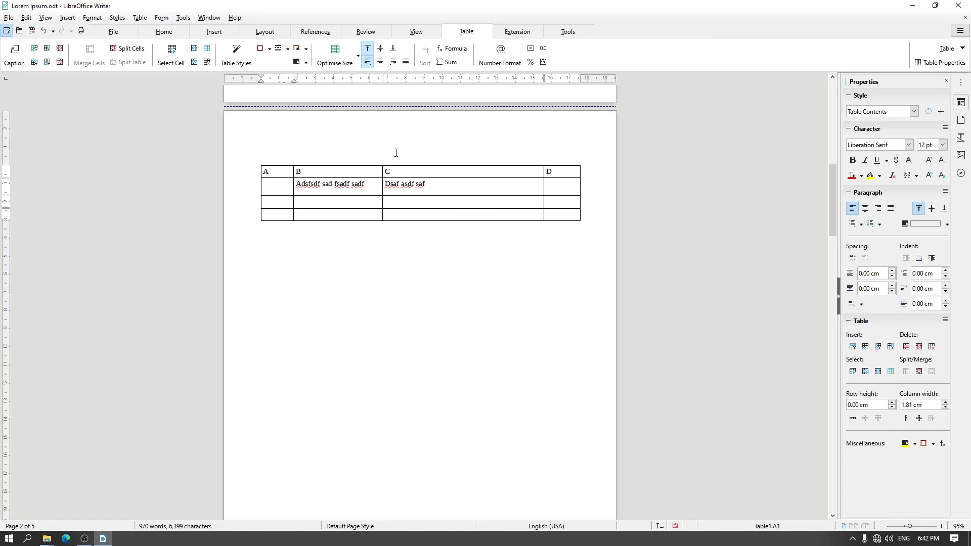
click(256, 171)
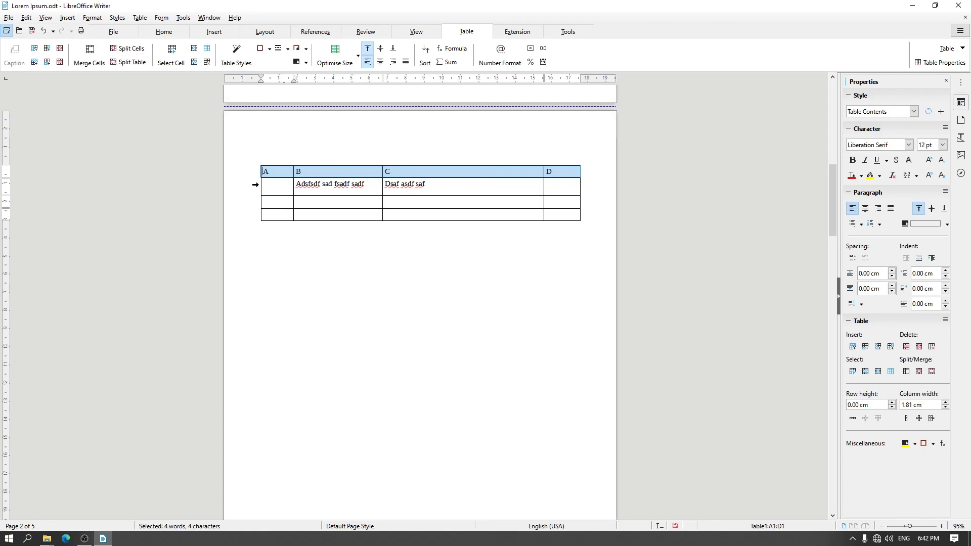
click(256, 185)
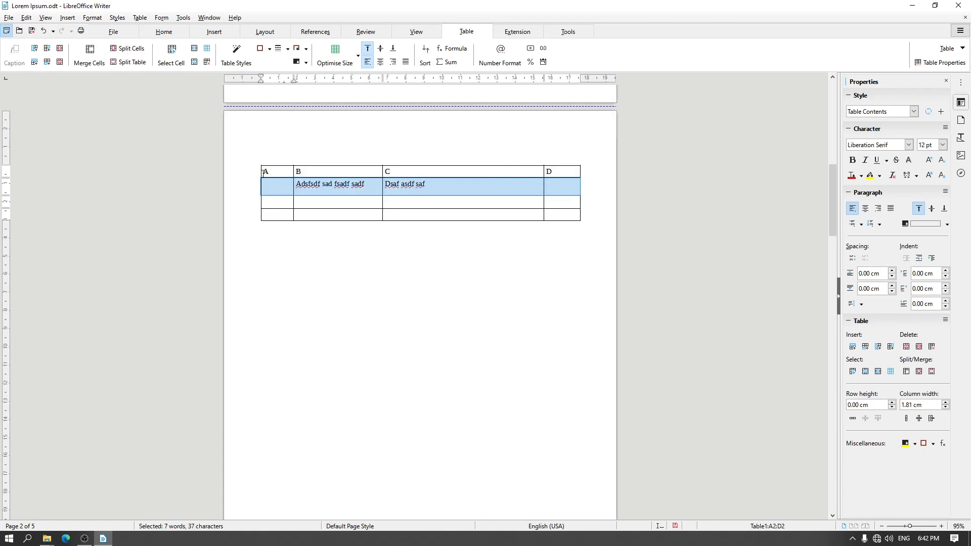
- Set the height of the table's first row to 1.00 cm
click(273, 171)
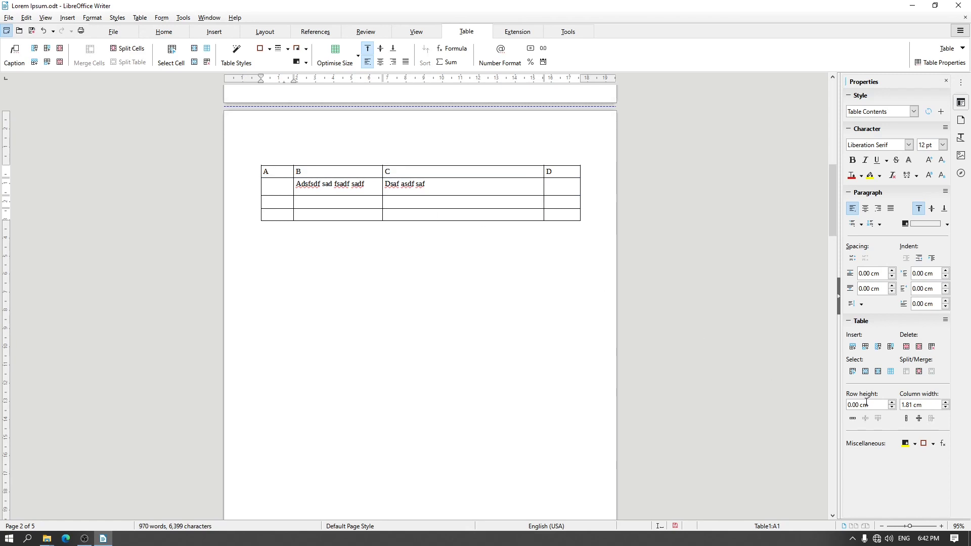
click(893, 402)
click(893, 402)
click(894, 402)
click(894, 402)
click(894, 402)
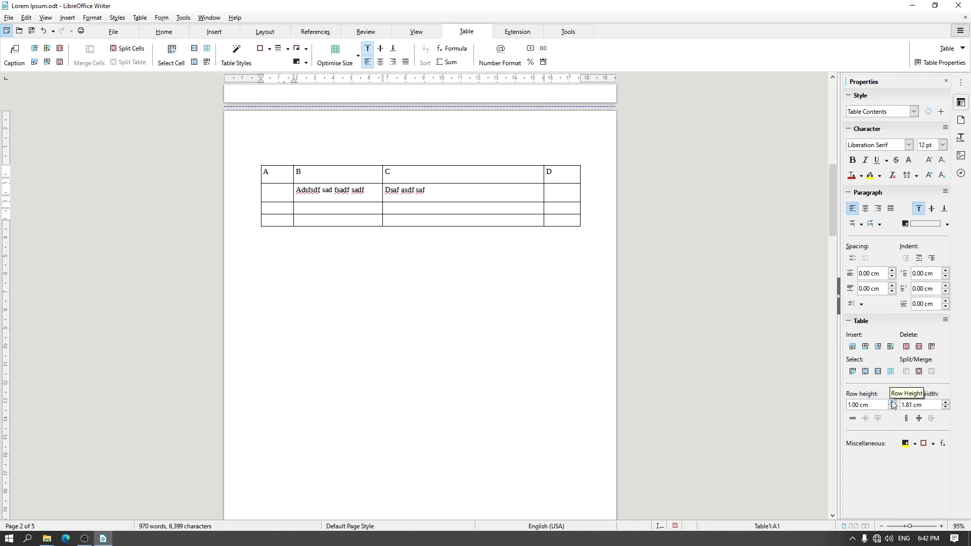
click(256, 176)
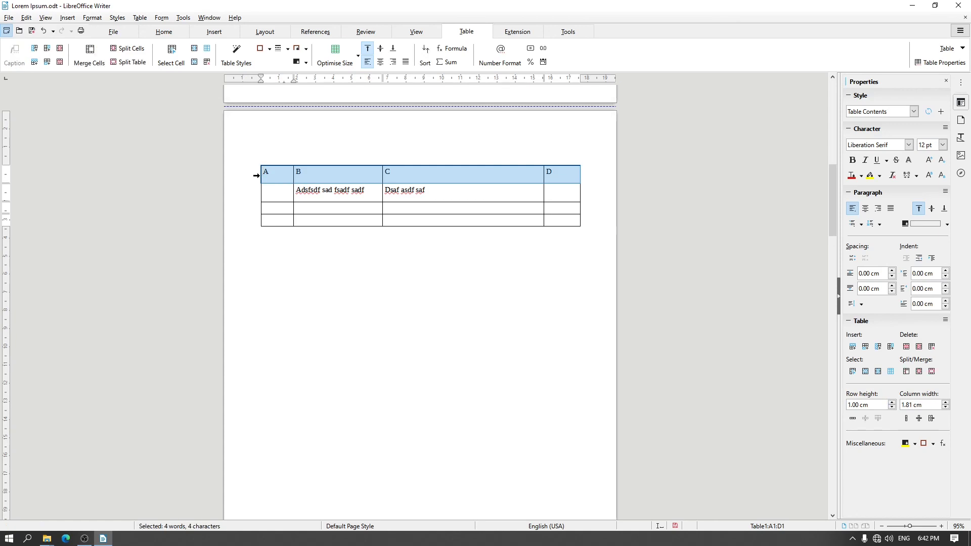
- Set the width of the table's first column to 2.50 cm
click(273, 192)
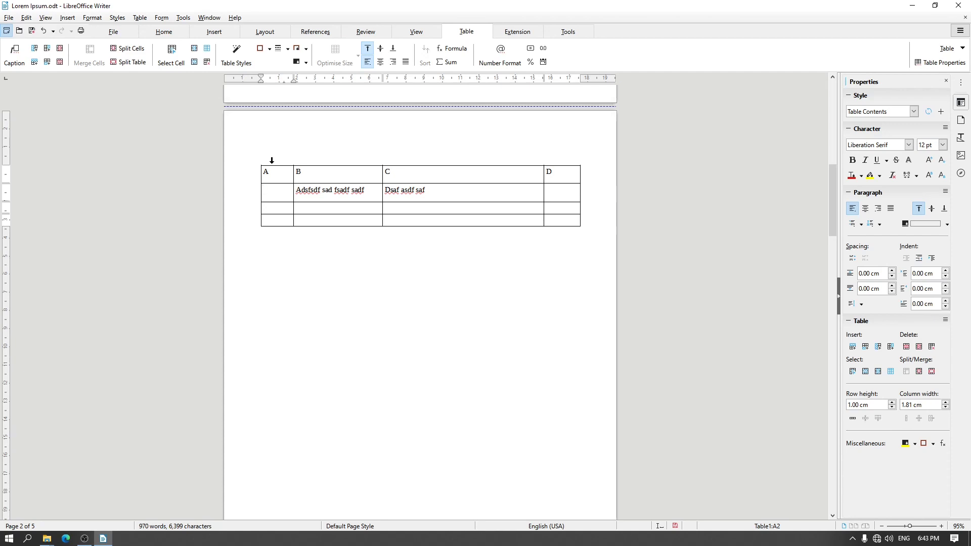
click(271, 160)
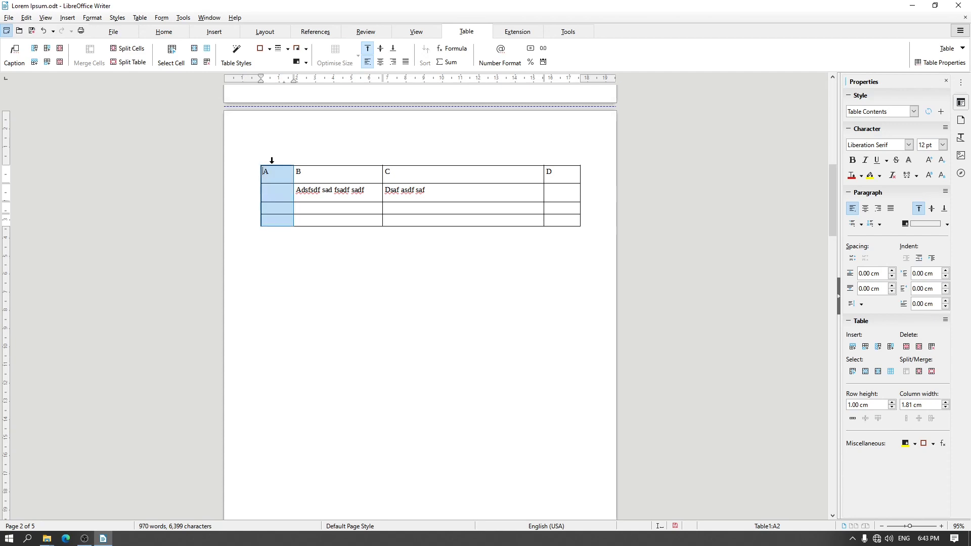
click(270, 191)
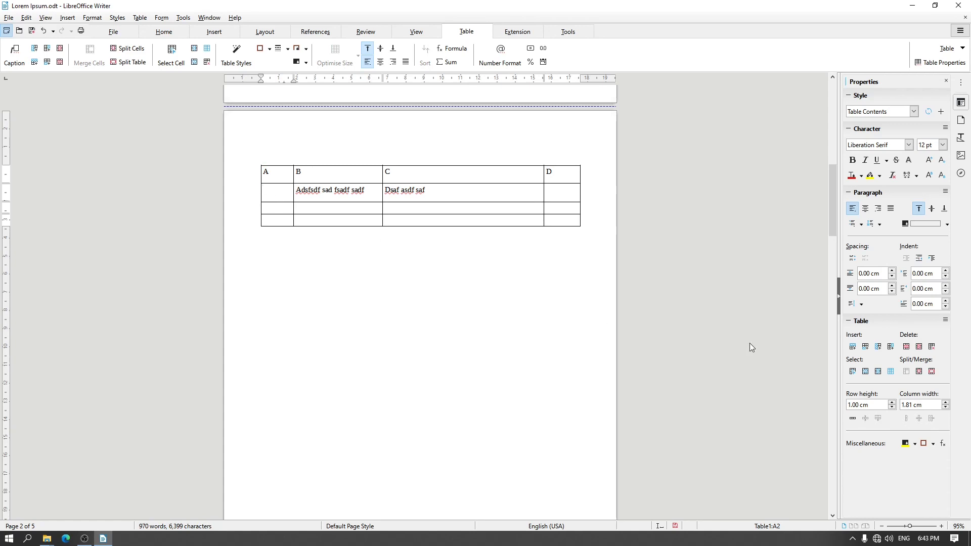
click(946, 403)
click(946, 403)
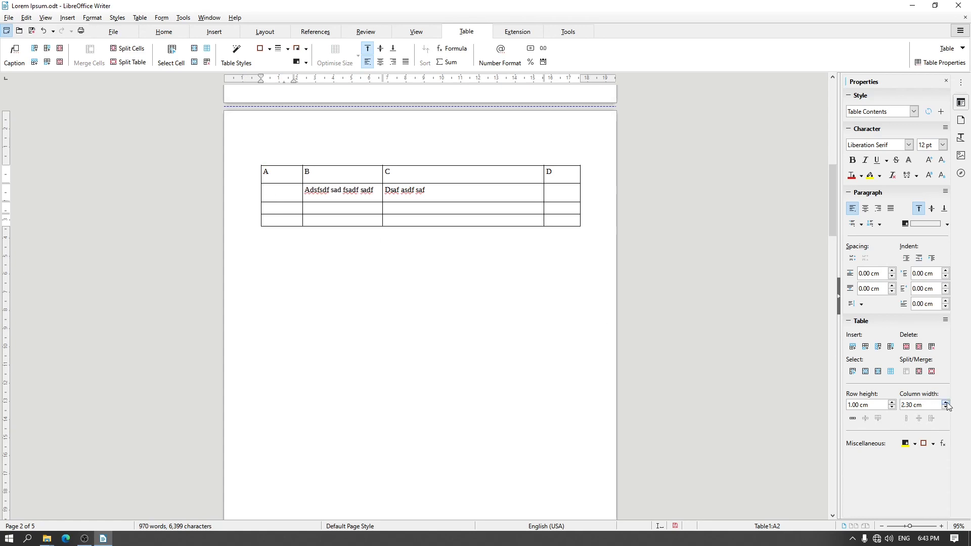
click(946, 403)
click(946, 403)
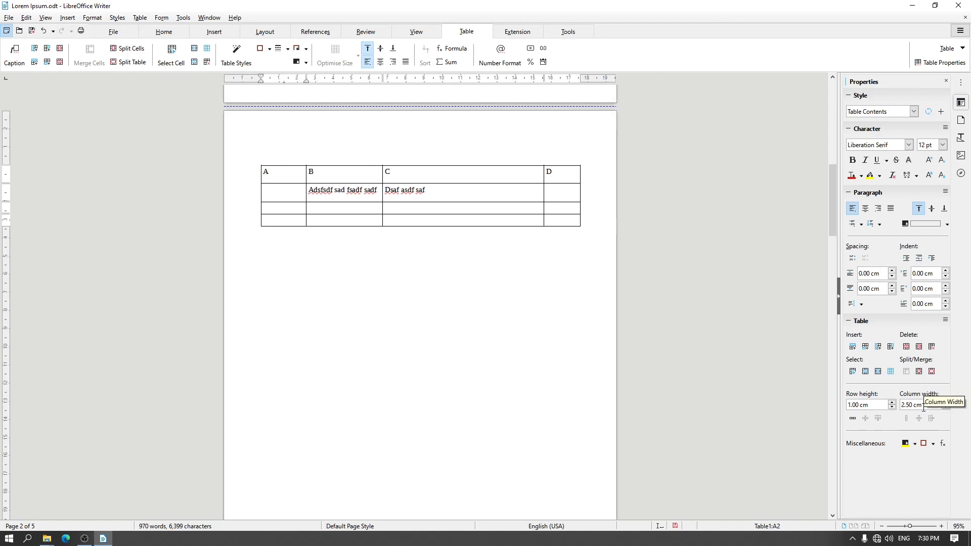
click(923, 406)
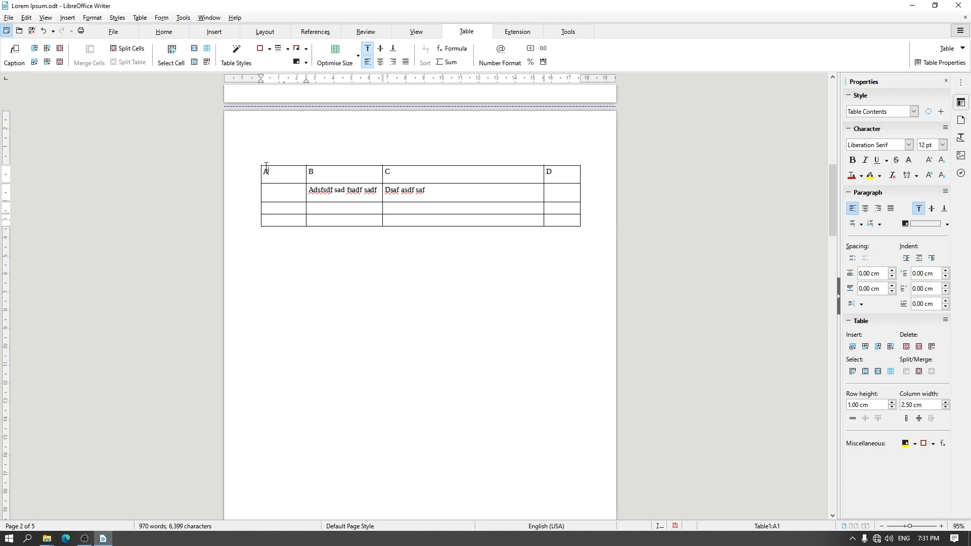
- Distribute the widths of columns A and B evenly
drag(266, 161, 317, 161)
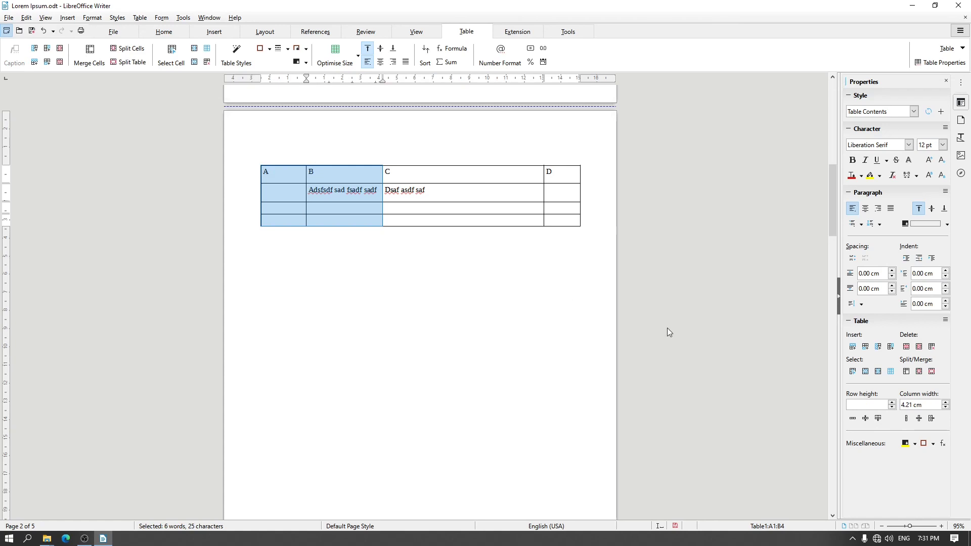
click(932, 418)
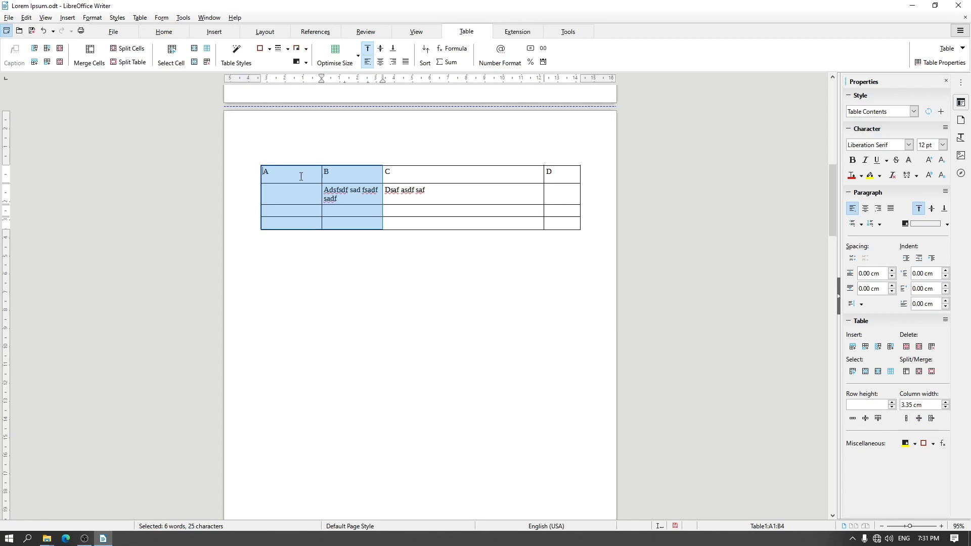
click(339, 177)
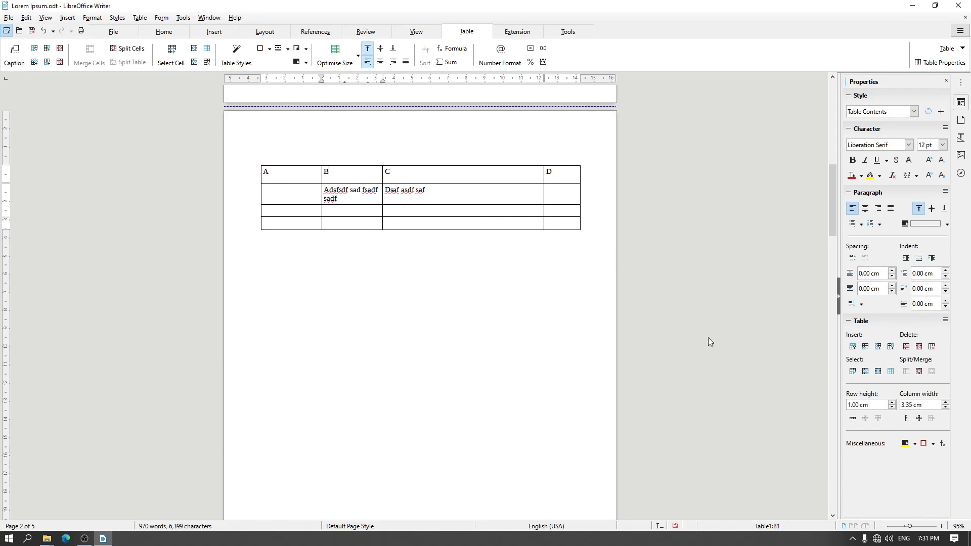
- Distribute the widths of all four table columns evenly
drag(297, 160, 561, 160)
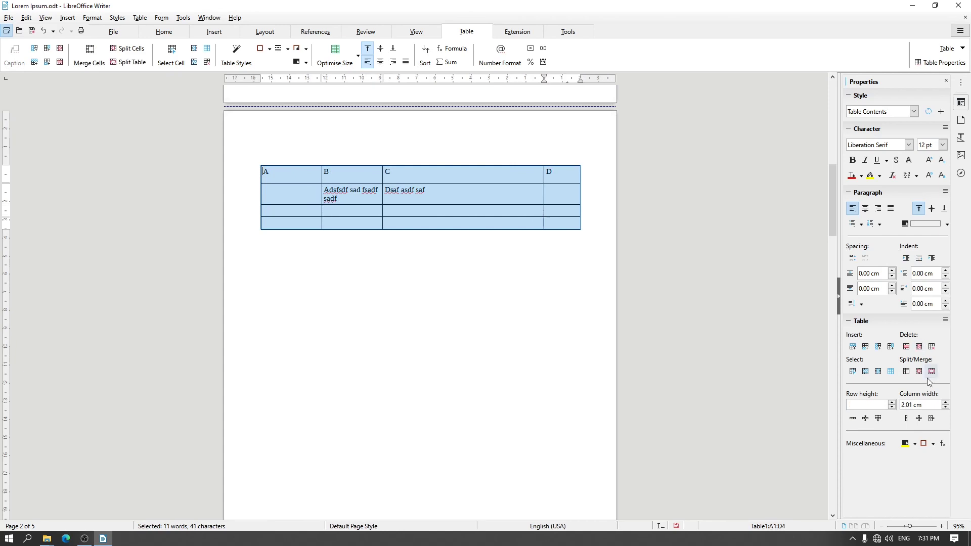
click(932, 420)
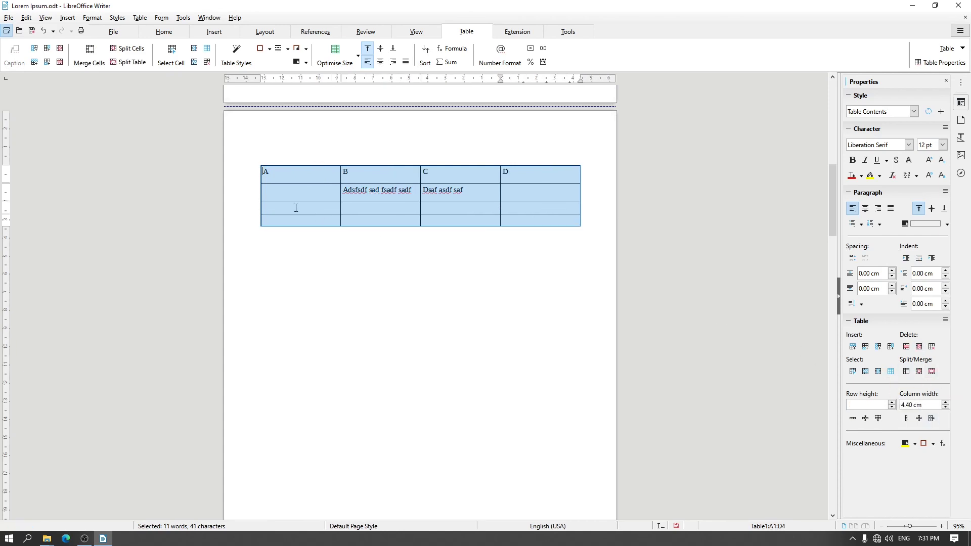
click(280, 178)
click(342, 178)
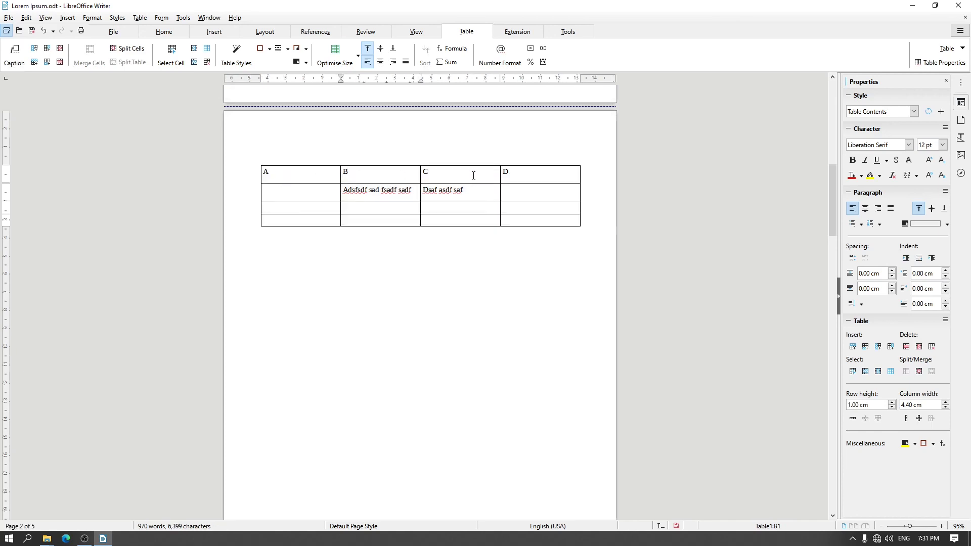
click(537, 180)
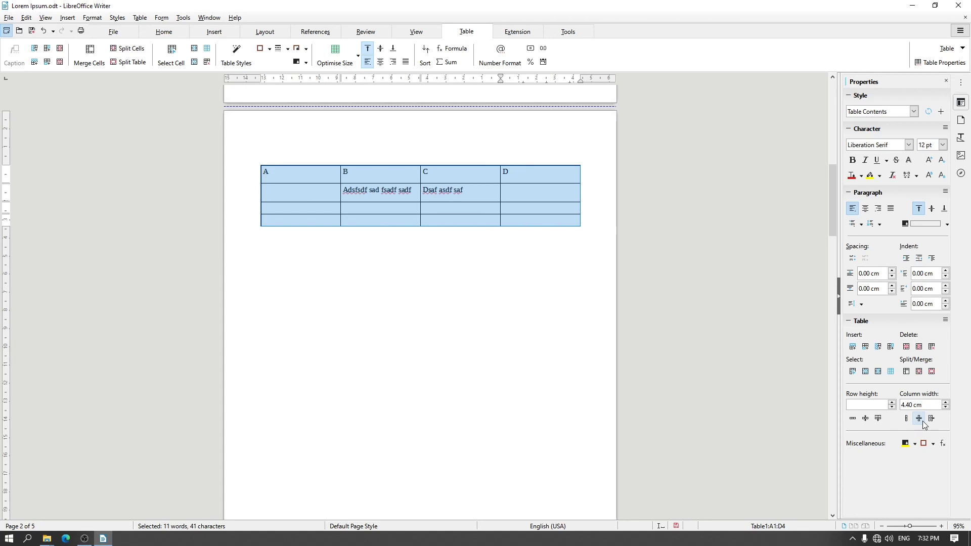
- Apply the optimal column width to every column of the table, fitting the widths to the cell contents
click(919, 418)
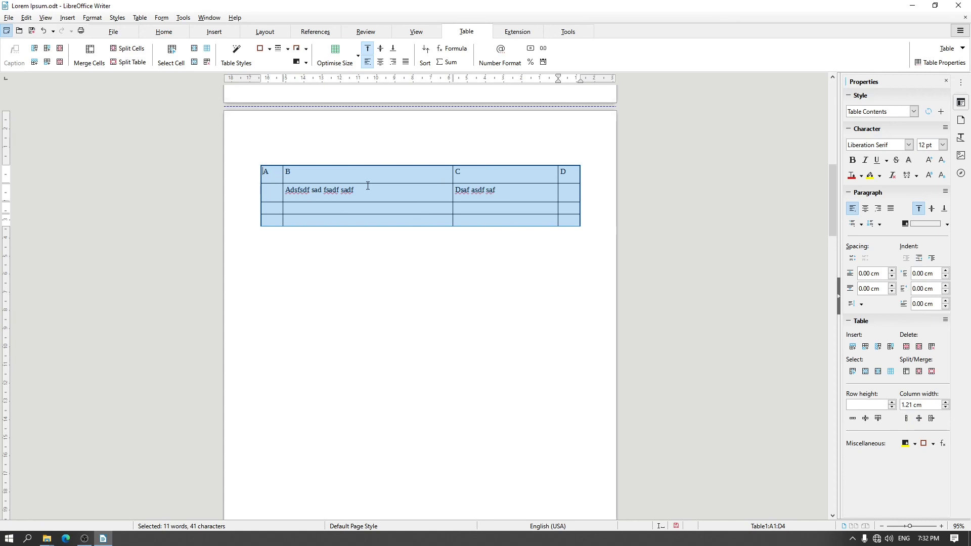
click(278, 185)
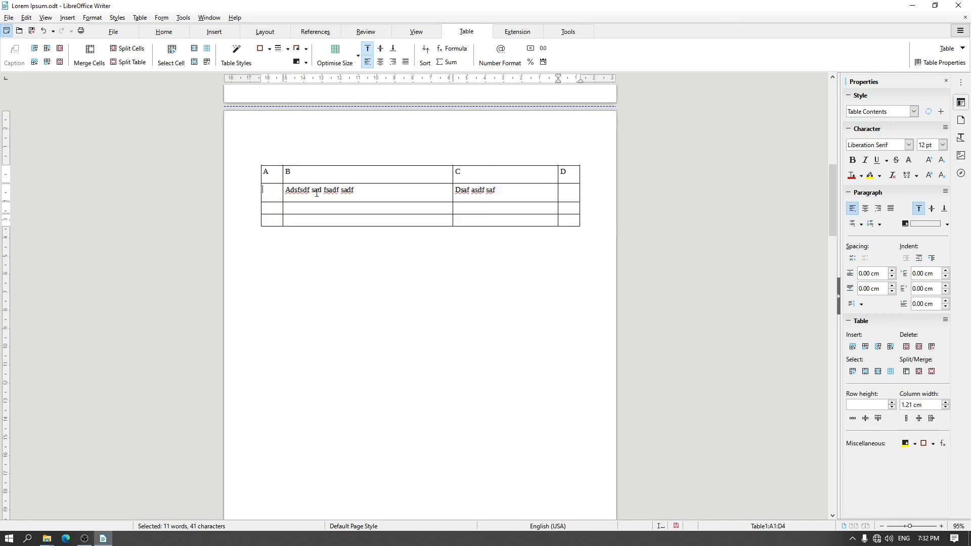
click(378, 191)
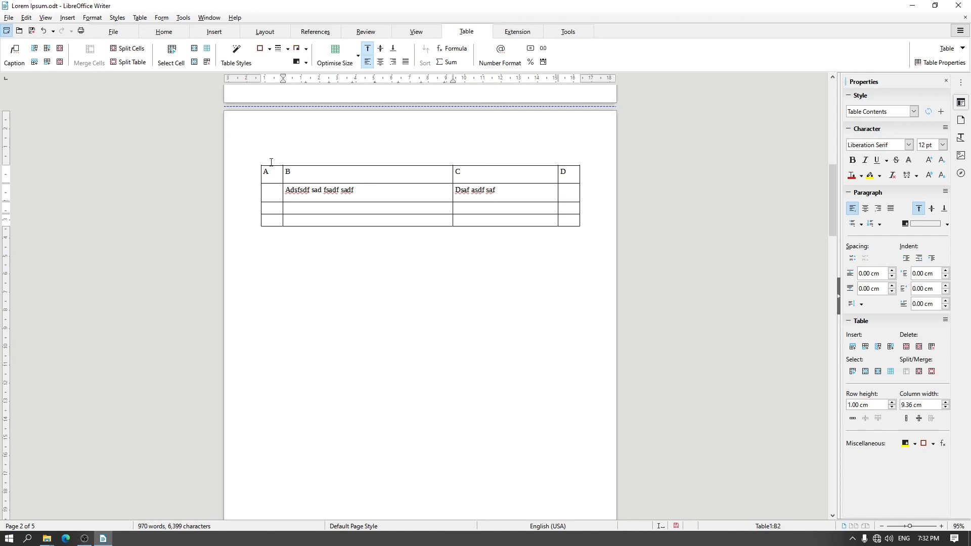
- Select the whole table and minimise the width of its columns
drag(267, 161, 576, 155)
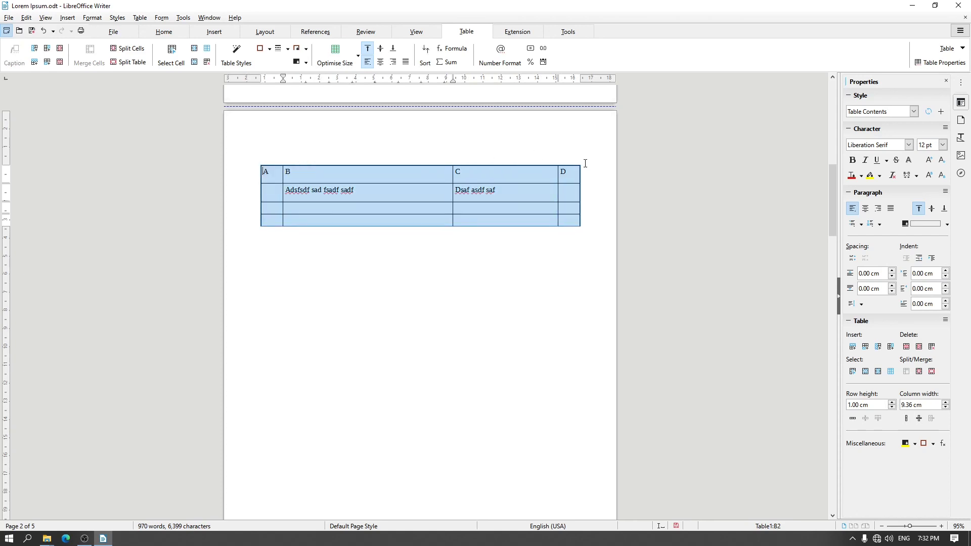
click(909, 423)
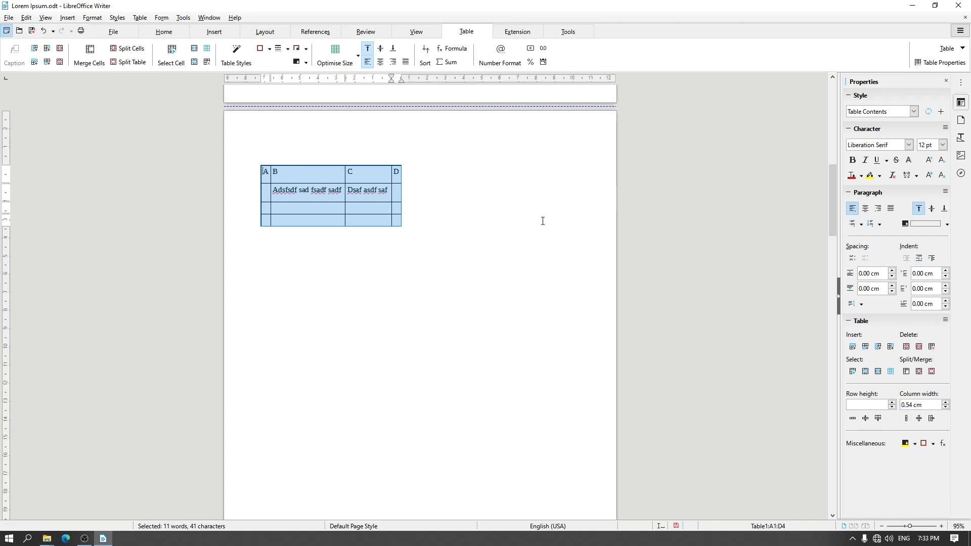
- Delete the D heading from the last column and minimise the width of all columns again
click(396, 171)
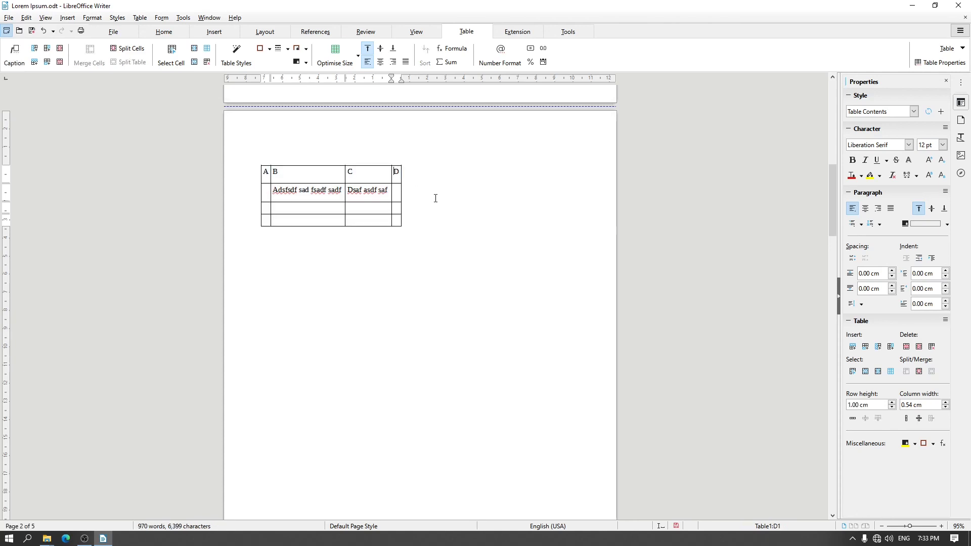
key(Delete)
drag(264, 158, 403, 158)
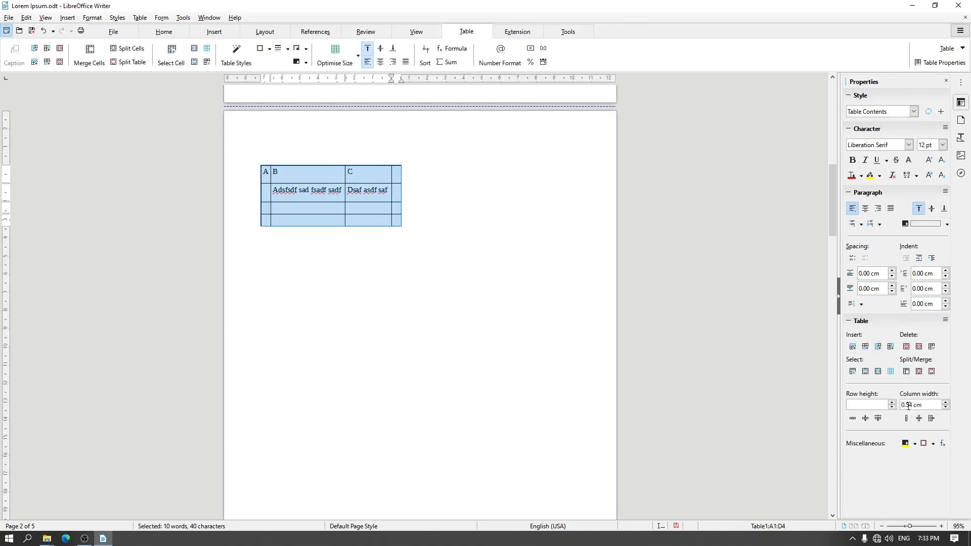
click(909, 421)
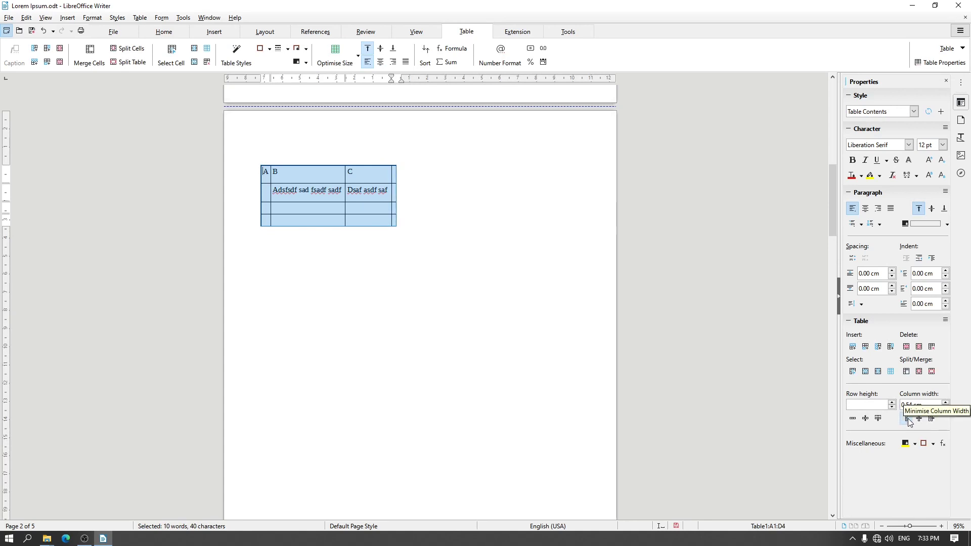
- Restore the D heading and undo both column width minimisations
click(446, 184)
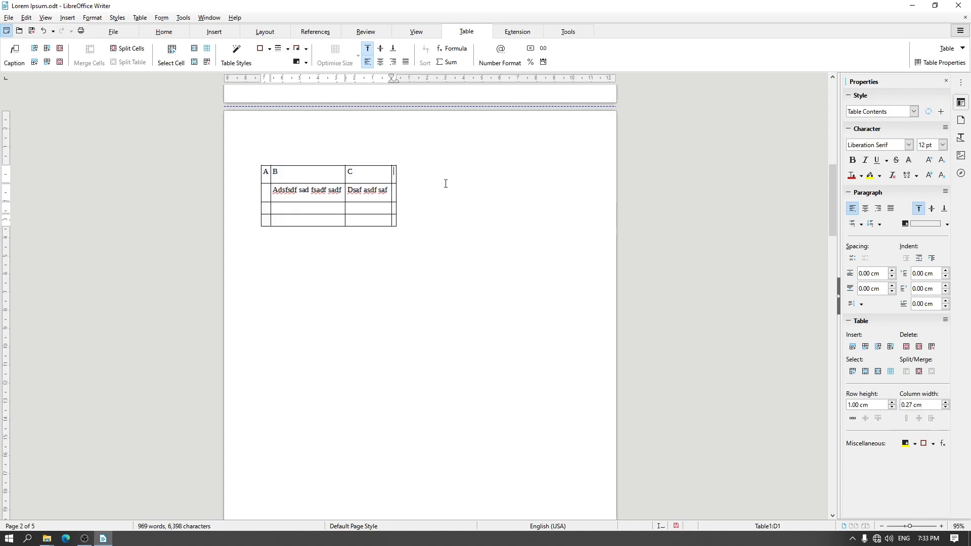
text(D)
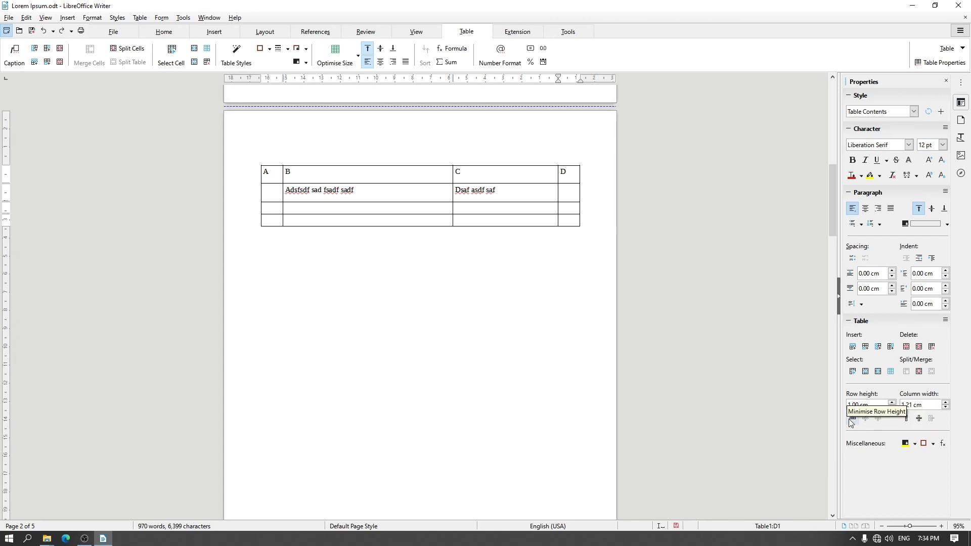
- Minimise the height of the table's first row
click(255, 178)
click(264, 175)
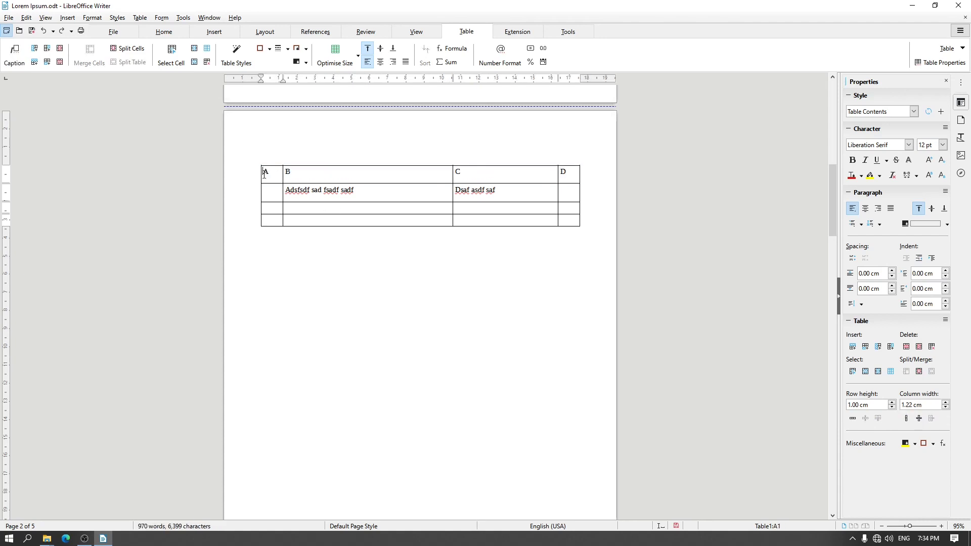
click(854, 419)
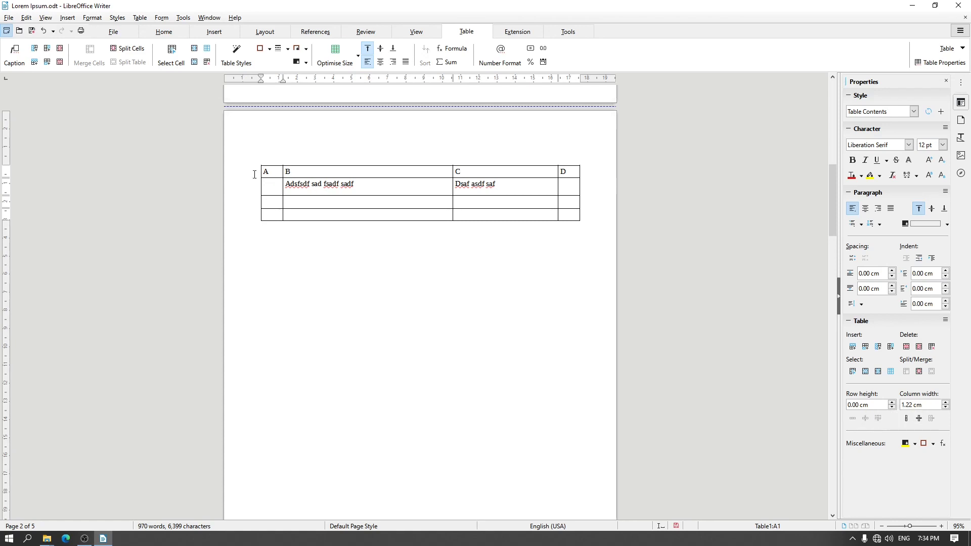
- Select all rows of the table and distribute their heights evenly
drag(256, 171, 253, 182)
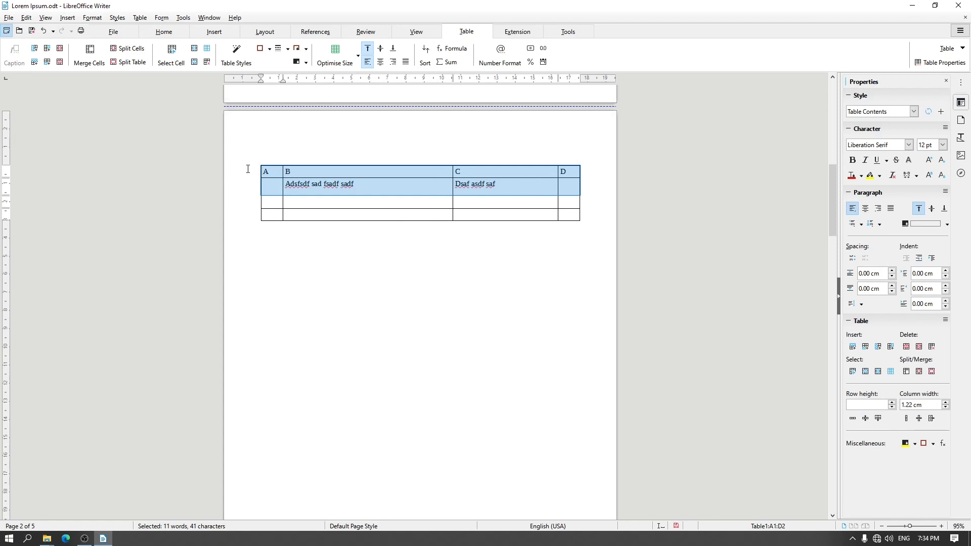
drag(255, 171, 269, 213)
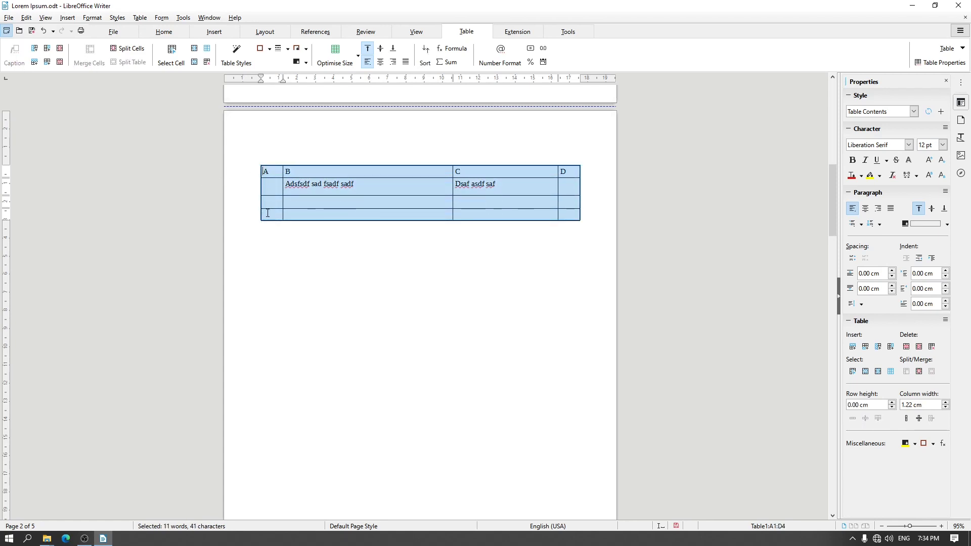
click(865, 419)
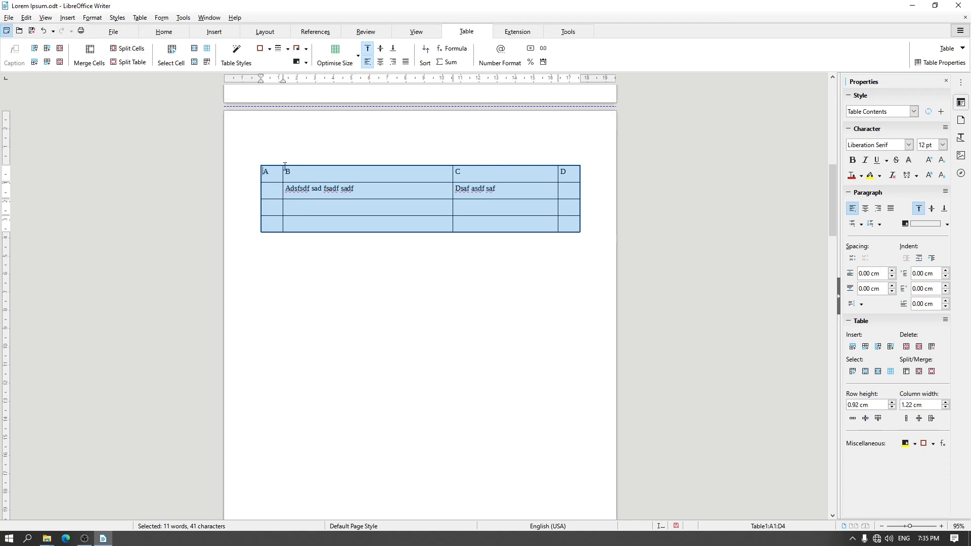
- Undo the last row distribution and distribute the heights of all the selected table rows evenly again
key(ctrl+z)
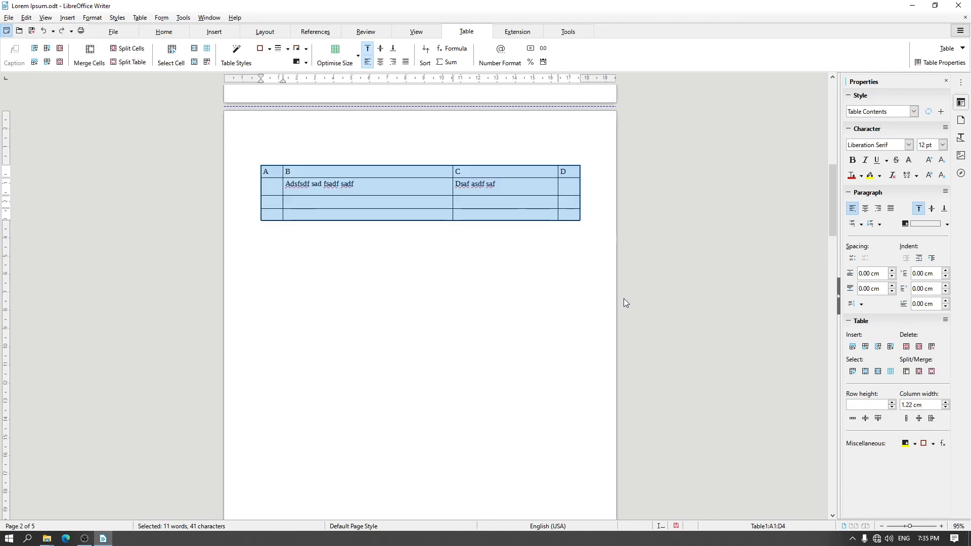
click(878, 419)
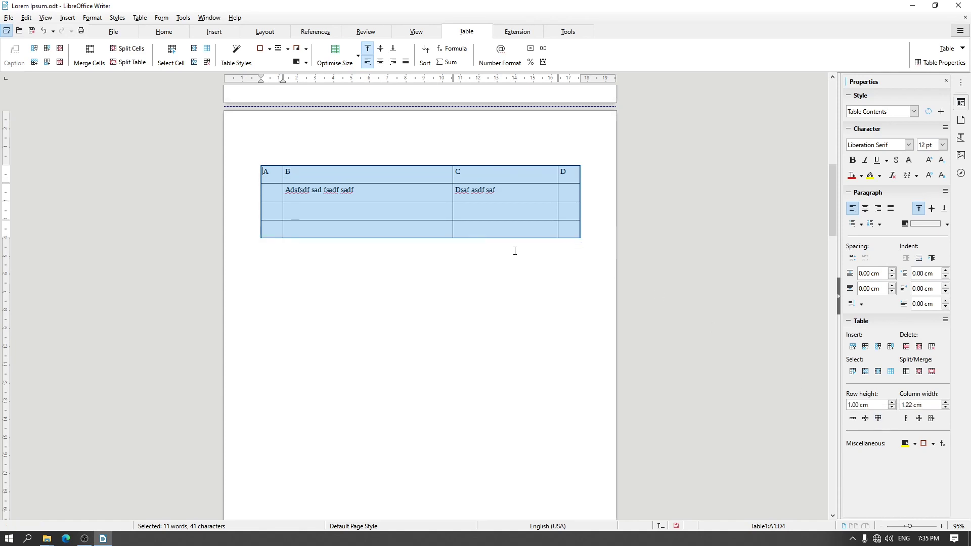
- Enlarge the table's second row by moving its lower border, and set its row height to 2.0 cm
click(333, 201)
drag(266, 202, 265, 221)
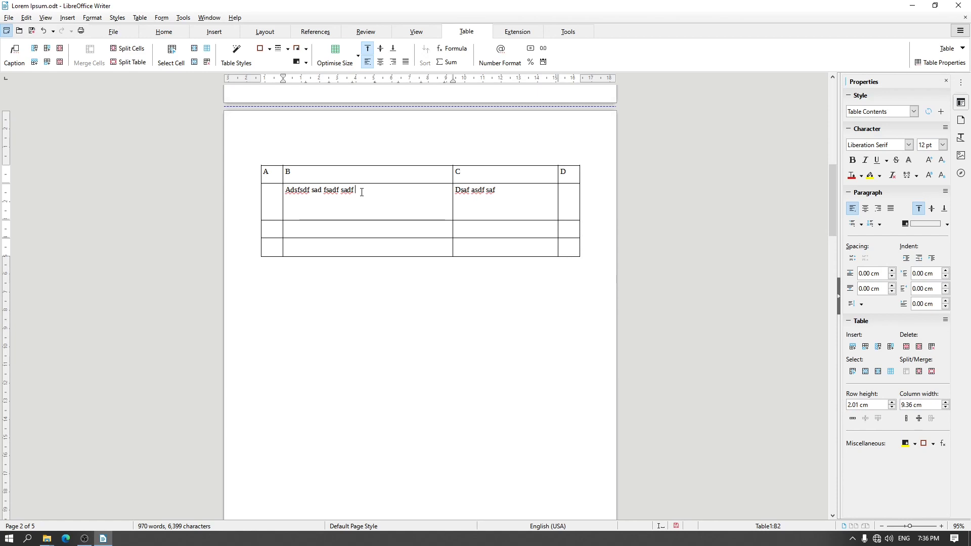
click(858, 405)
key(BackSpace)
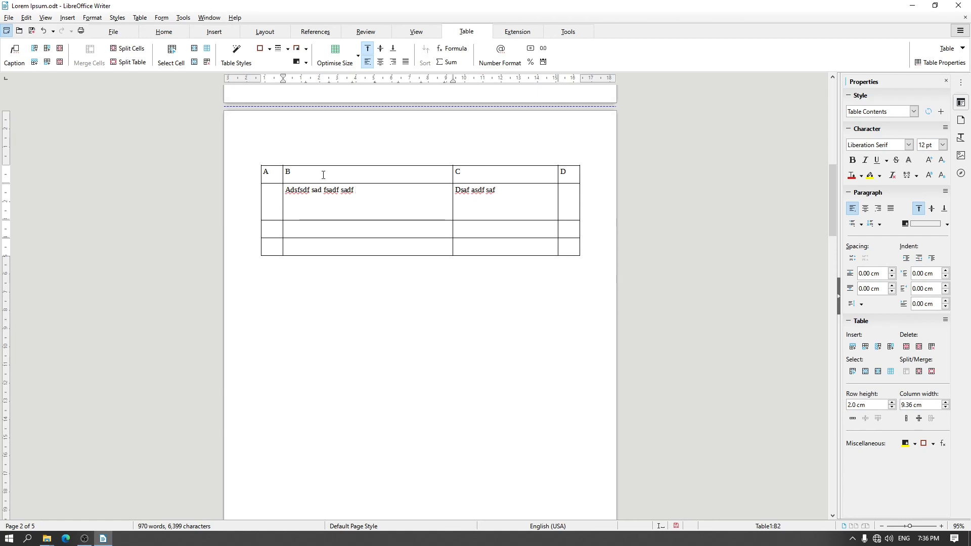
- Select all four table rows, distribute their heights evenly, and check the row height in the second and fourth rows
click(323, 175)
drag(263, 174, 262, 242)
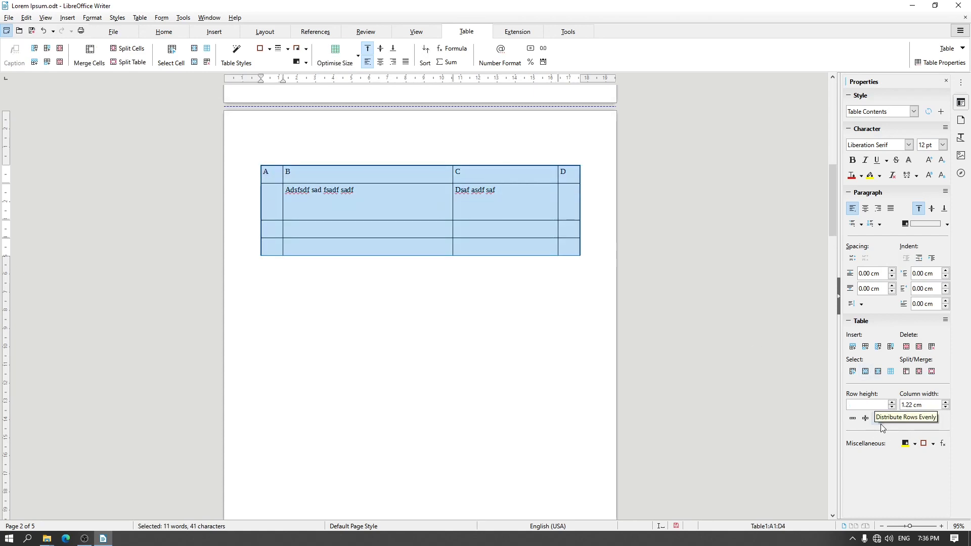
click(881, 423)
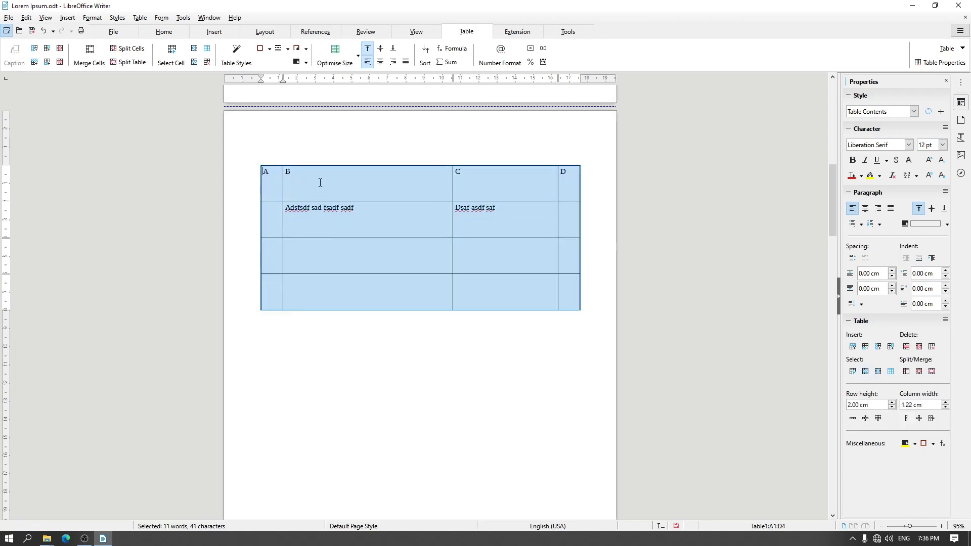
click(325, 222)
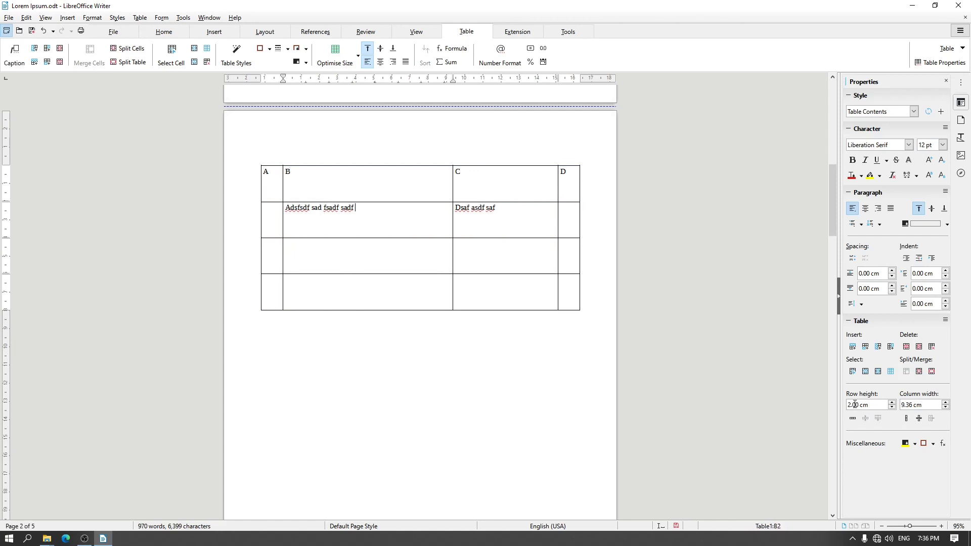
click(343, 281)
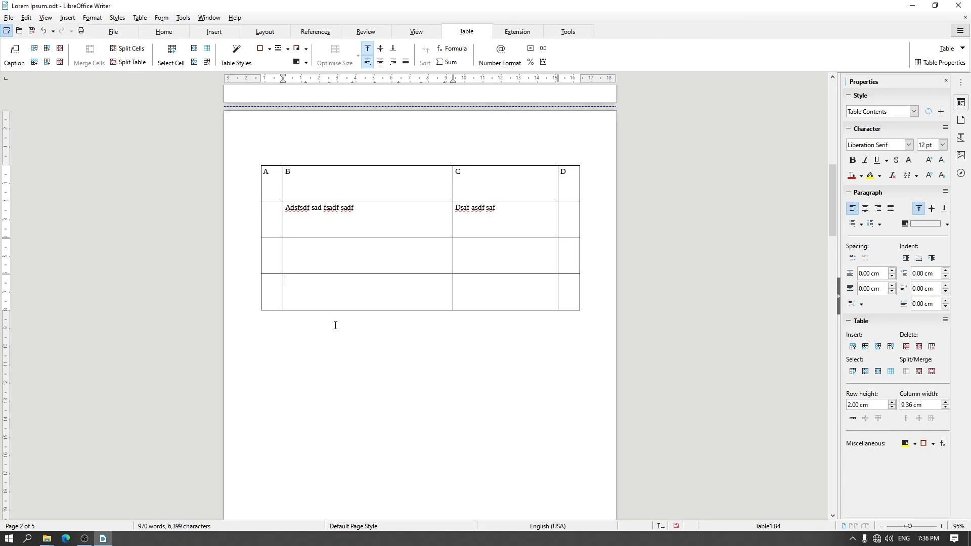